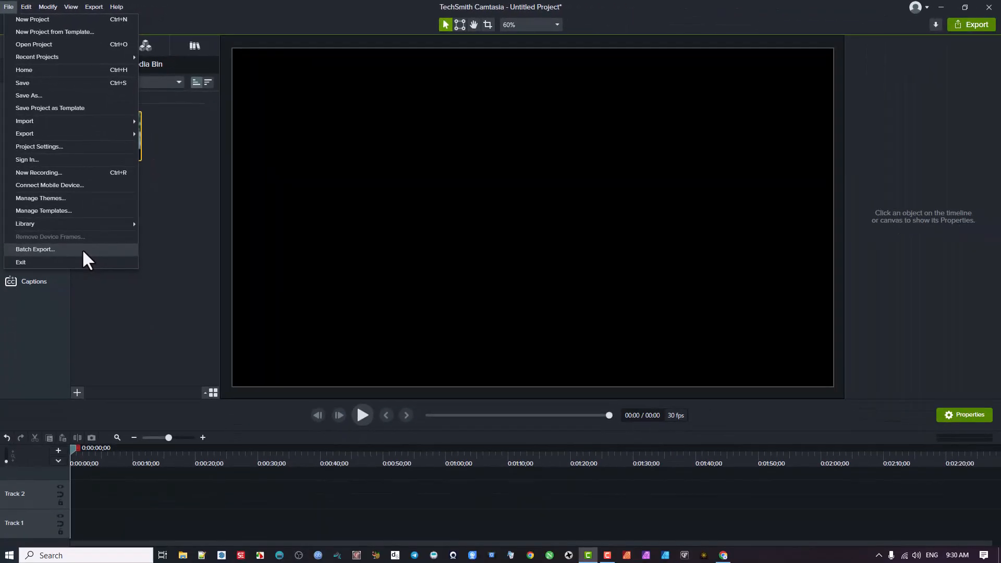
Open the Batch Exporter and add the CW Pitch.tscproj project from the Documents > Camtasia folder.
{"action": "left_click", "coordinate": [35, 249]}
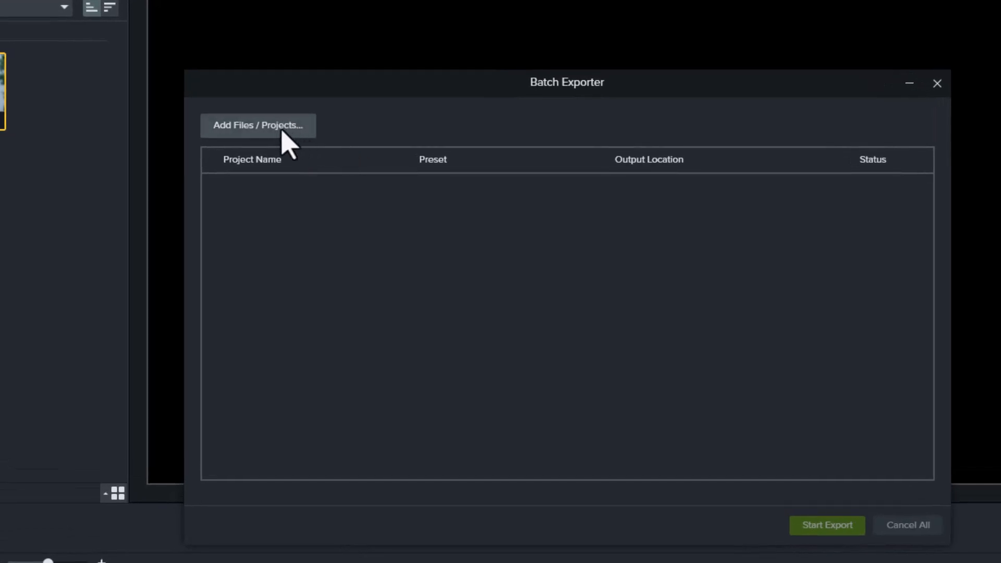
{"action": "left_click", "coordinate": [284, 127]}
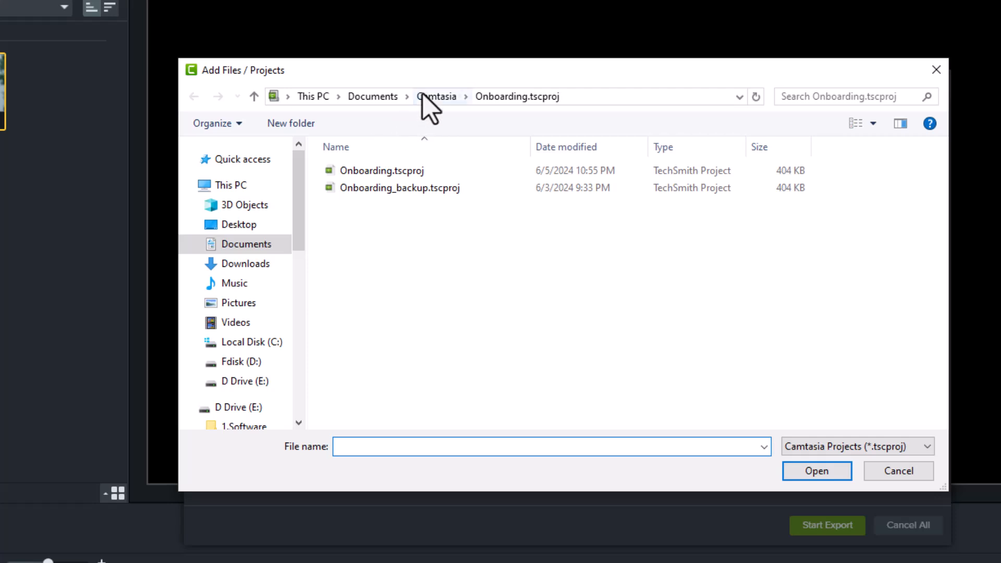
{"action": "left_click", "coordinate": [422, 95]}
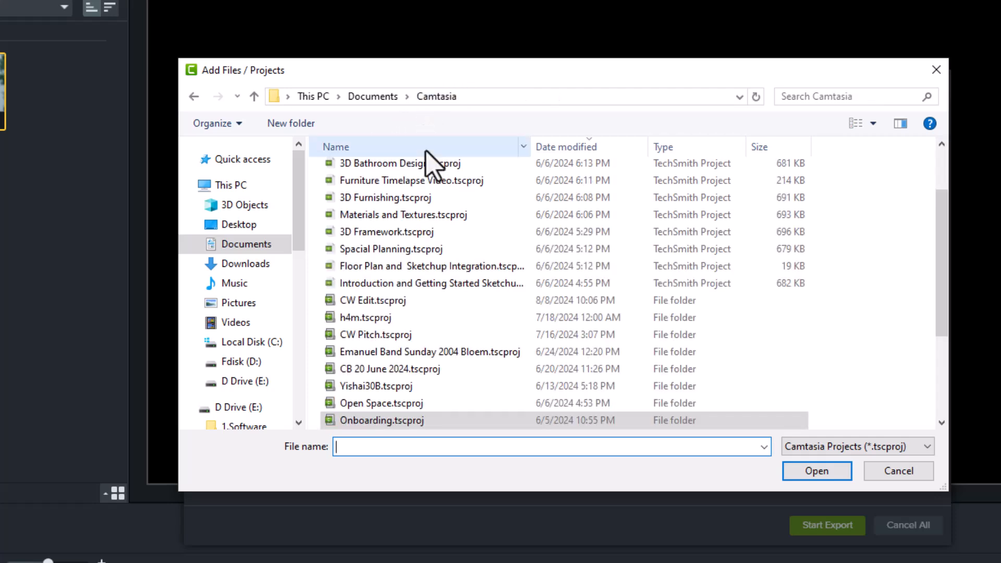
{"action": "double_click", "coordinate": [383, 336]}
{"action": "left_click", "coordinate": [792, 449]}
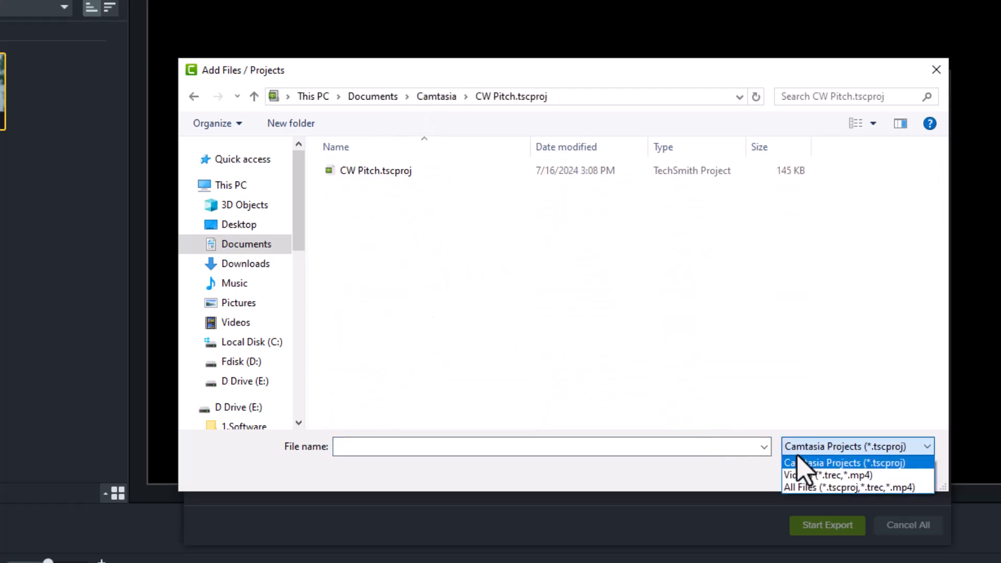
{"action": "left_click", "coordinate": [418, 171]}
{"action": "left_click", "coordinate": [419, 172]}
{"action": "double_click", "coordinate": [418, 172]}
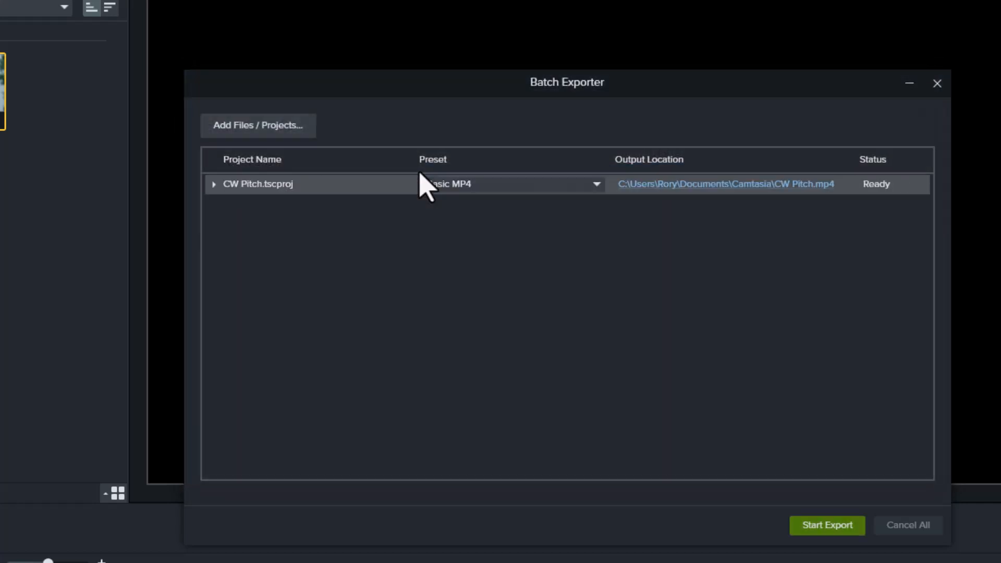
Review the export presets available for the CW Pitch project, then close the Batch Exporter.
{"action": "left_click", "coordinate": [511, 192]}
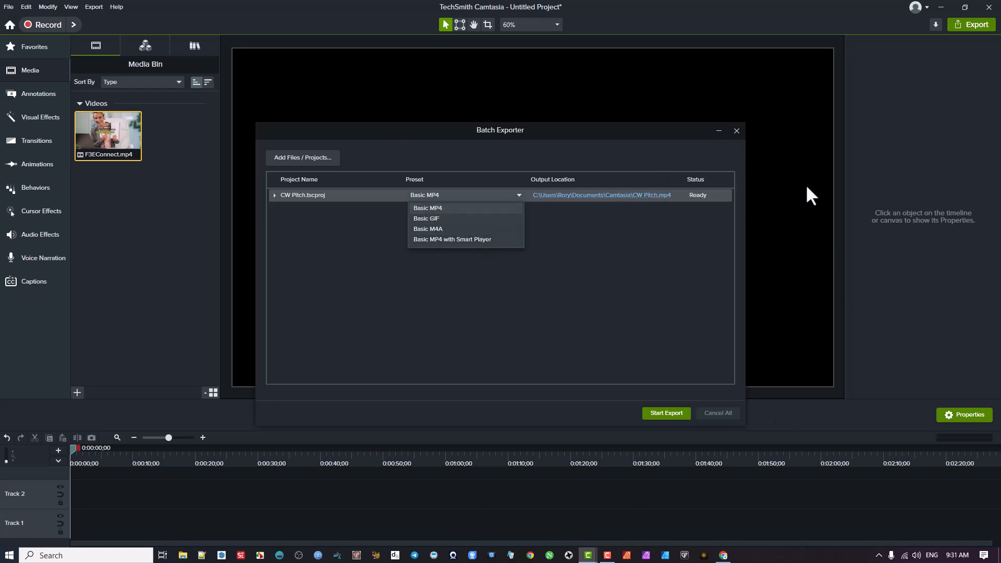
{"action": "left_click", "coordinate": [670, 326]}
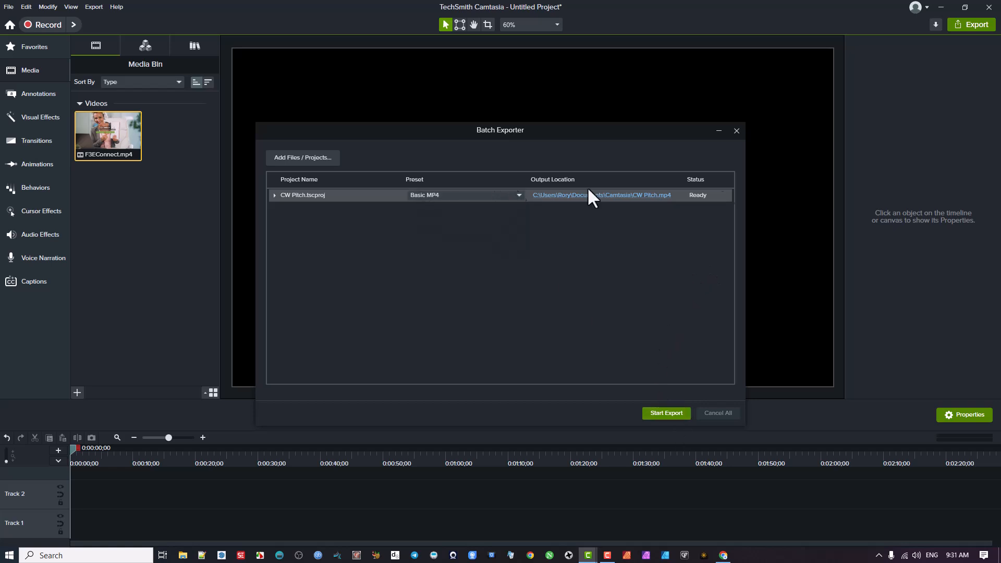
{"action": "left_click", "coordinate": [439, 194]}
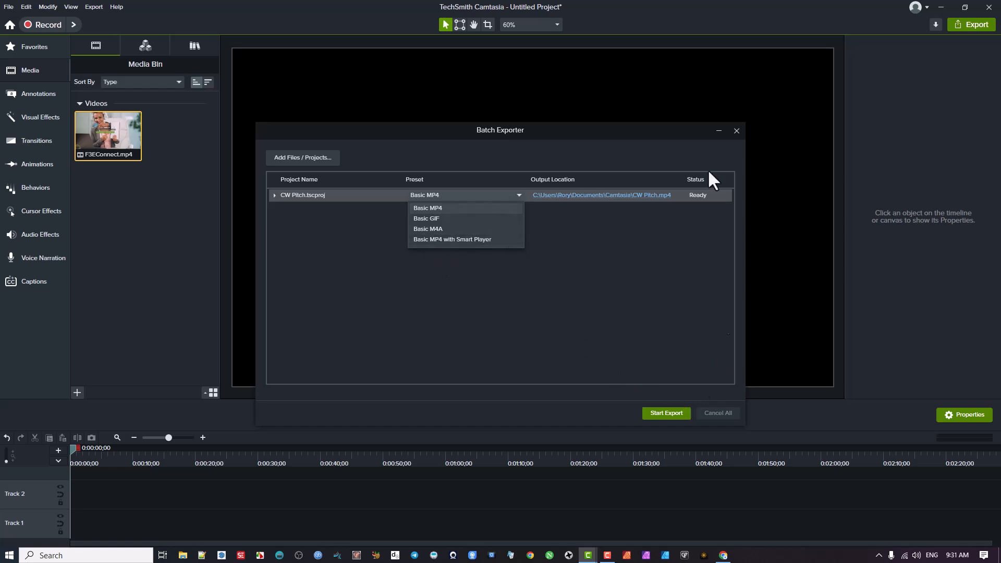
{"action": "left_click", "coordinate": [741, 131]}
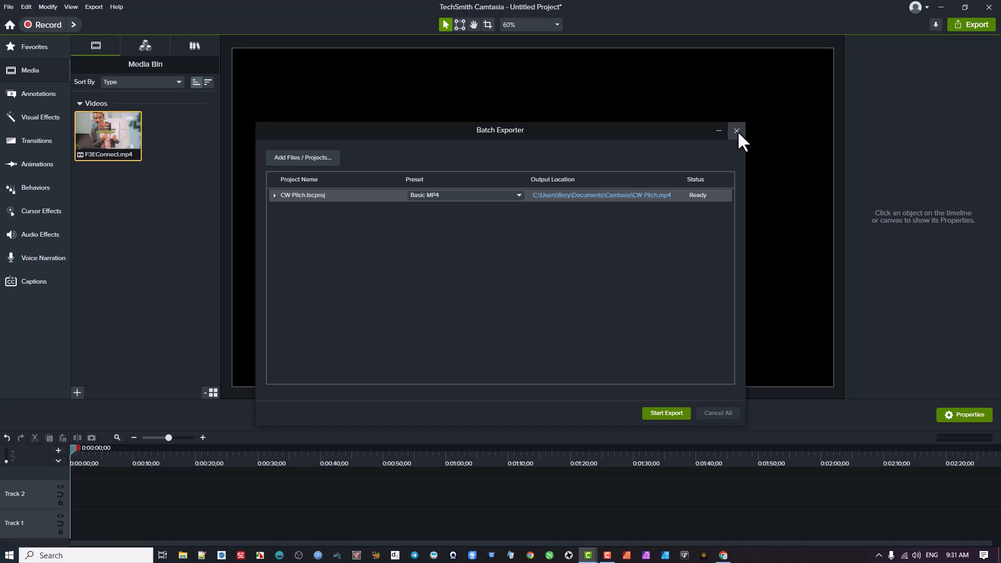
{"action": "left_click", "coordinate": [736, 130]}
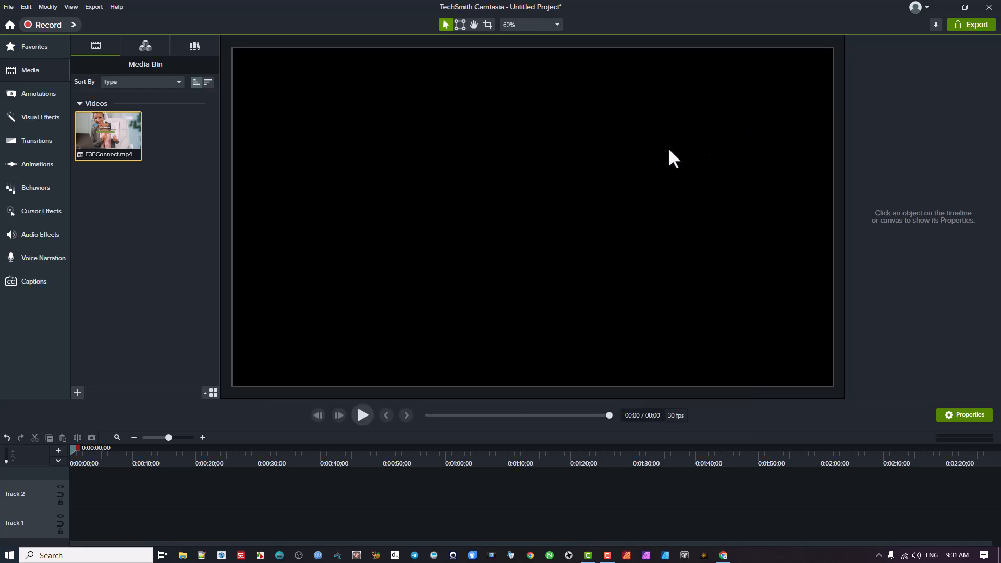
Try to export the project as a local file while the timeline is empty.
{"action": "left_click", "coordinate": [973, 26]}
{"action": "left_click", "coordinate": [907, 60]}
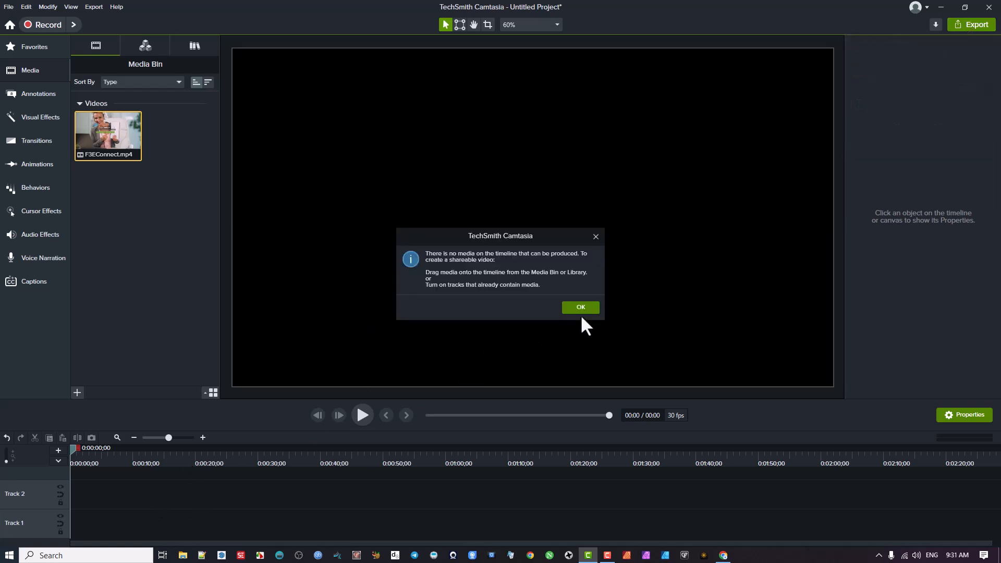
{"action": "left_click", "coordinate": [593, 304]}
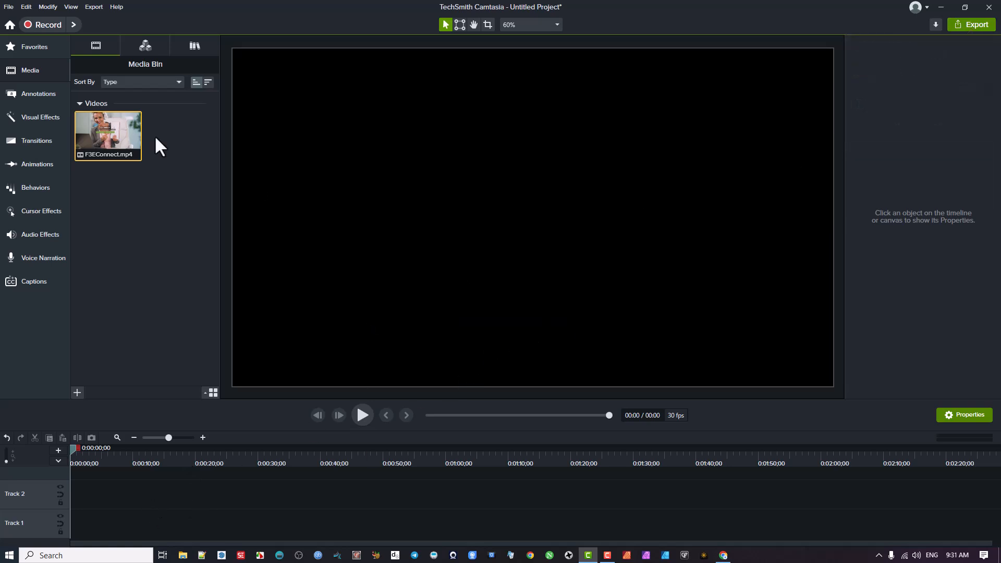
Add F3EConnect.mp4 to the timeline at the playhead and open the local file export settings.
{"action": "right_click", "coordinate": [121, 132]}
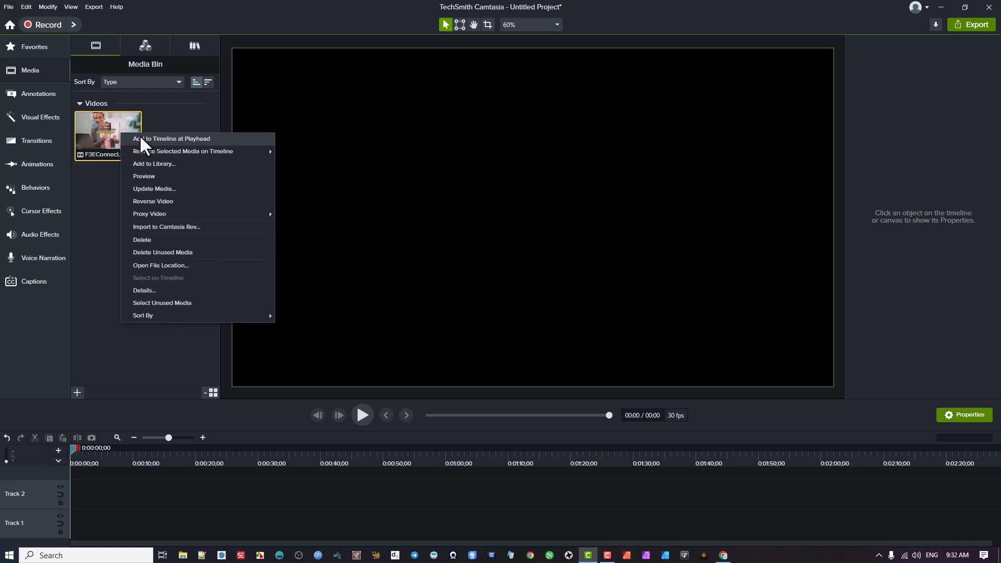
{"action": "left_click", "coordinate": [140, 136]}
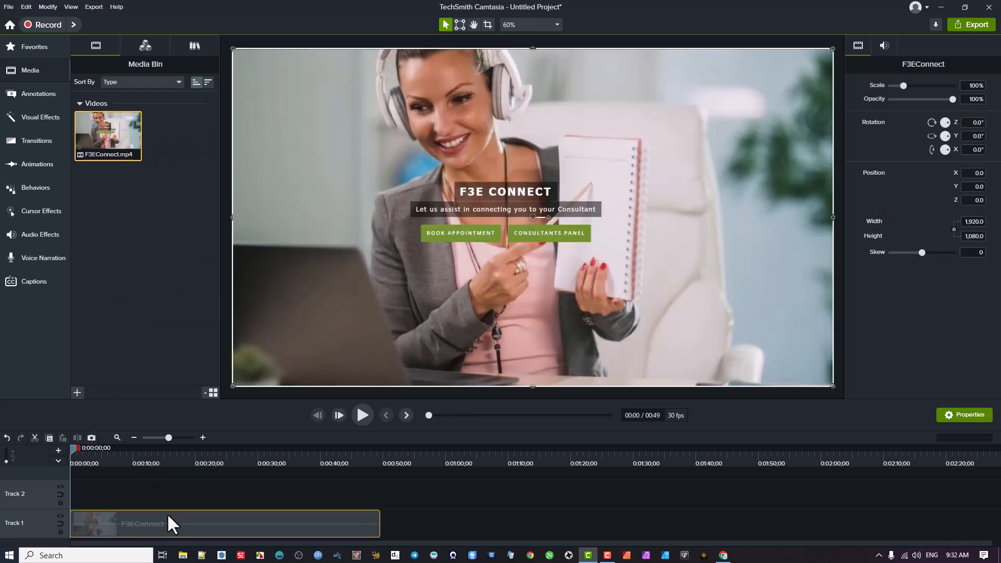
{"action": "left_click", "coordinate": [974, 24]}
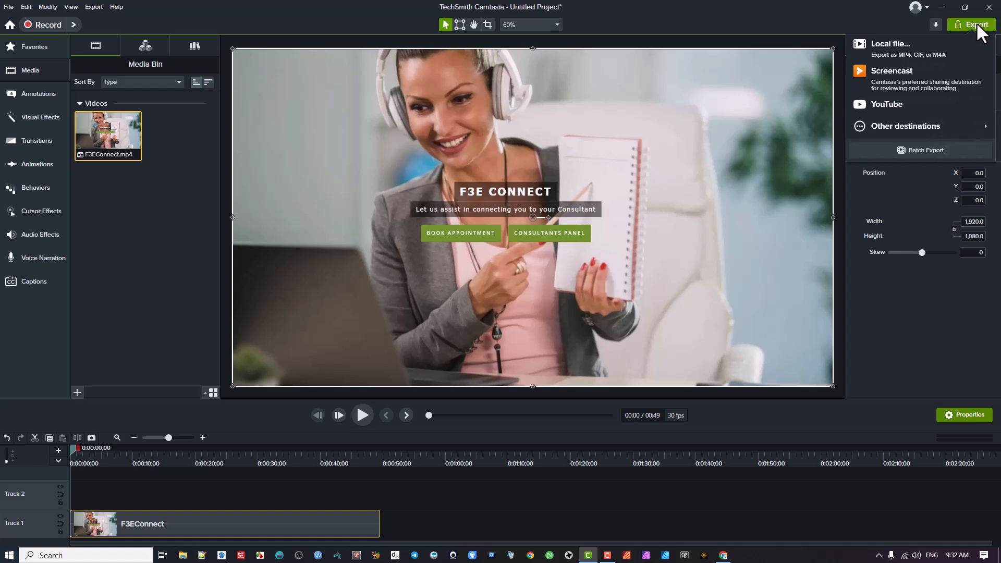
{"action": "left_click", "coordinate": [893, 44]}
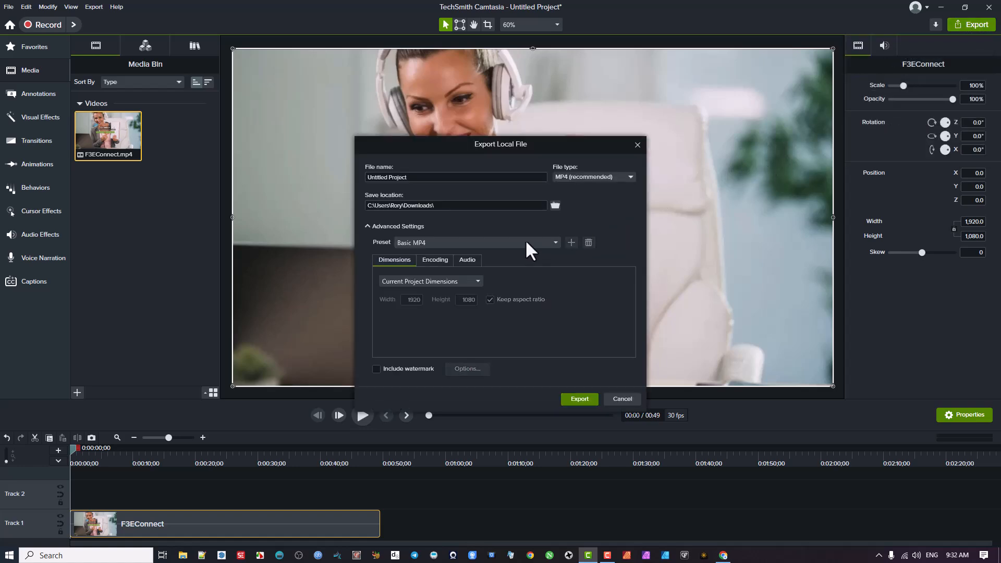
Review the available file types and the advanced dimension and encoding options for the local file export.
{"action": "left_click", "coordinate": [373, 226]}
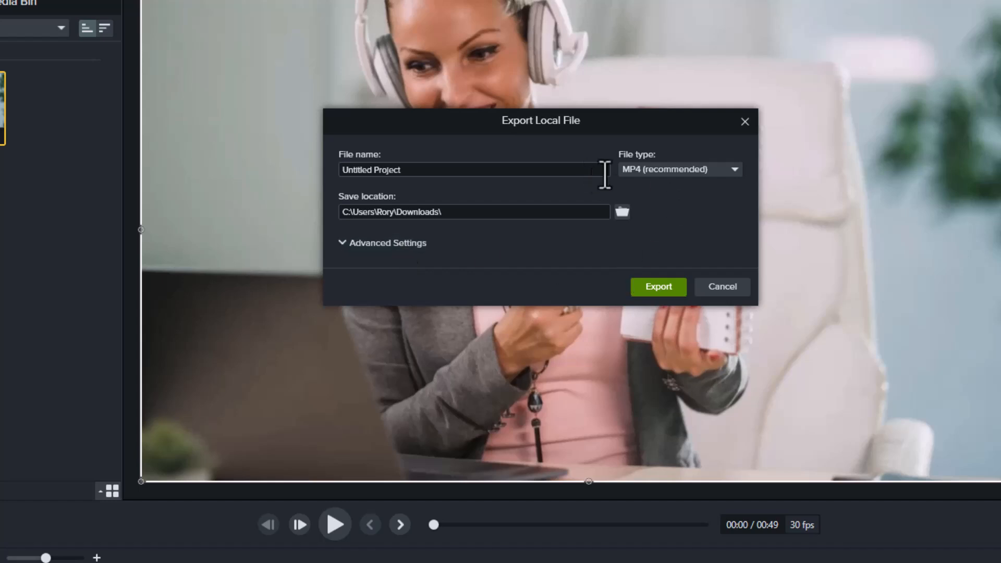
{"action": "left_click", "coordinate": [666, 170]}
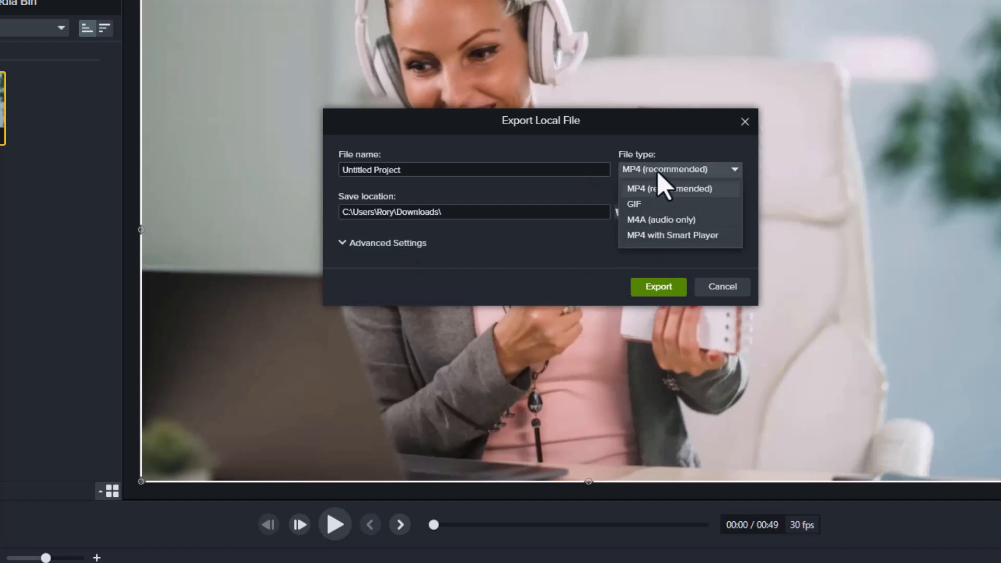
{"action": "left_click", "coordinate": [666, 138]}
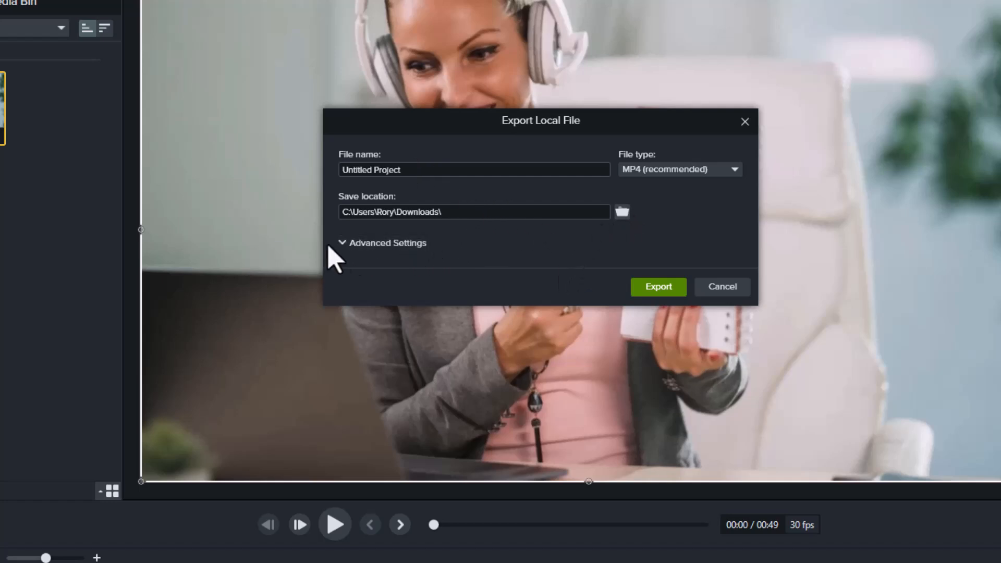
{"action": "left_click", "coordinate": [345, 245]}
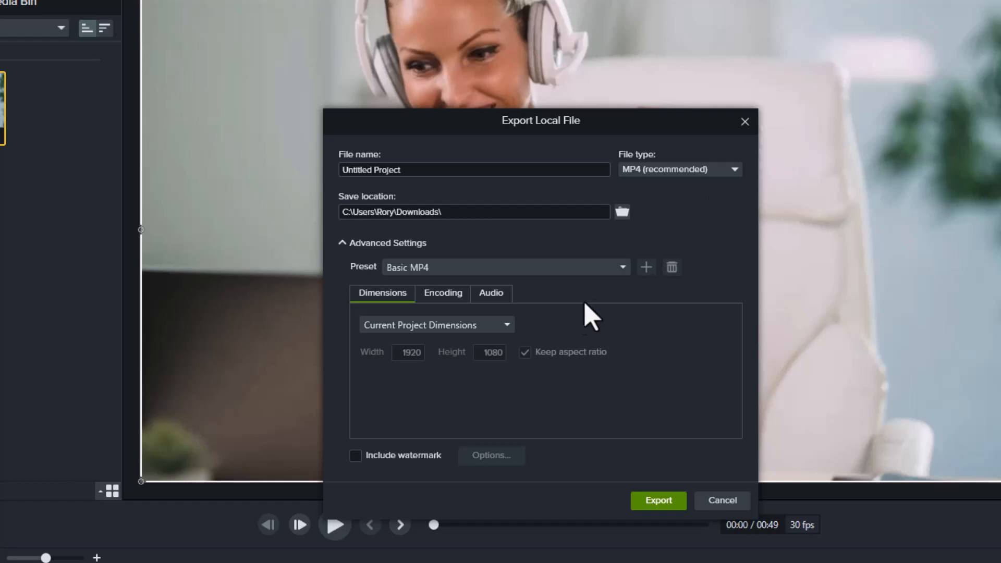
{"action": "left_click", "coordinate": [430, 325]}
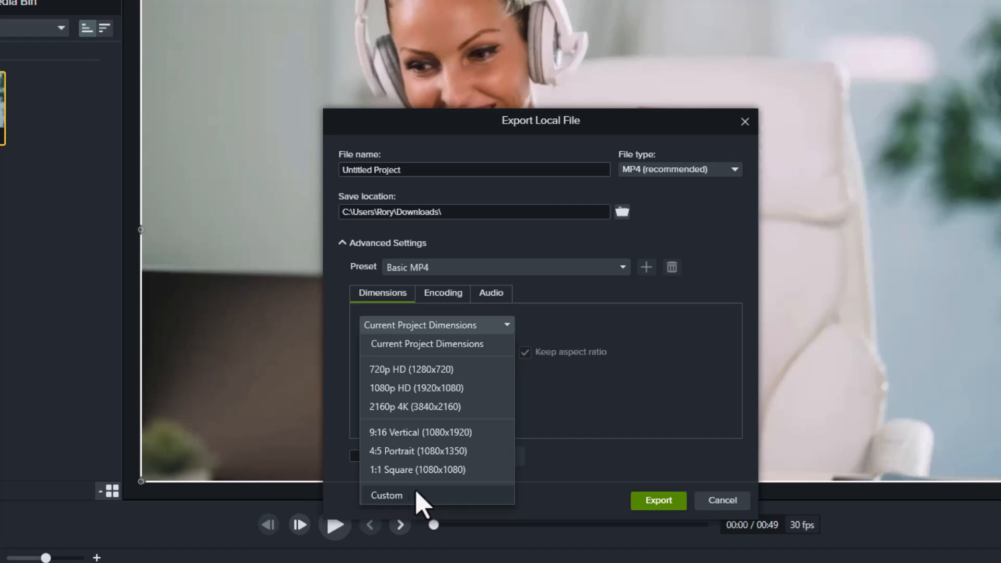
{"action": "left_click", "coordinate": [469, 300]}
{"action": "left_click", "coordinate": [458, 296]}
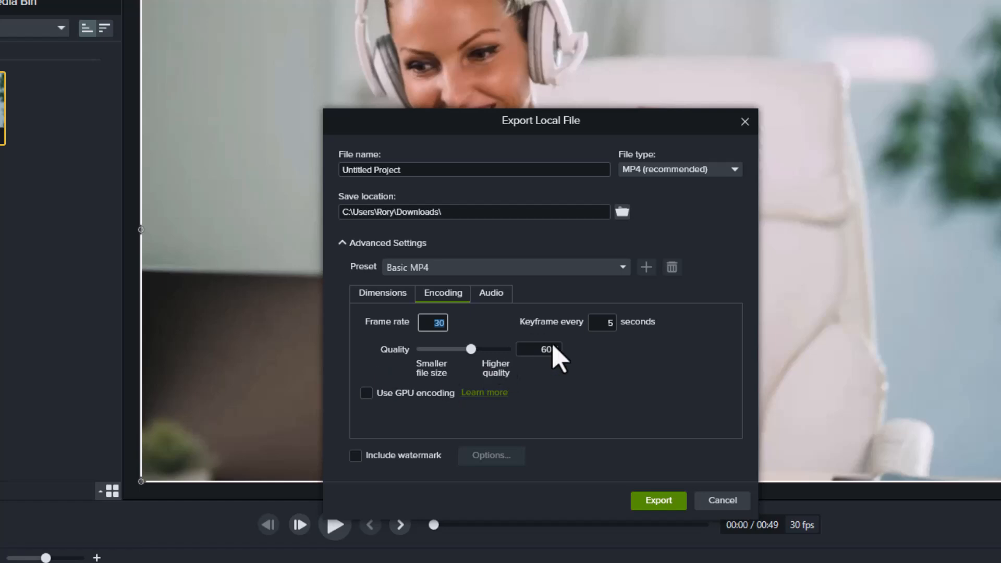
Set the export dimensions to 1:1 Square (1080x1080) and save the settings as an exporter preset named MP55, without exporting.
{"action": "left_click", "coordinate": [360, 292]}
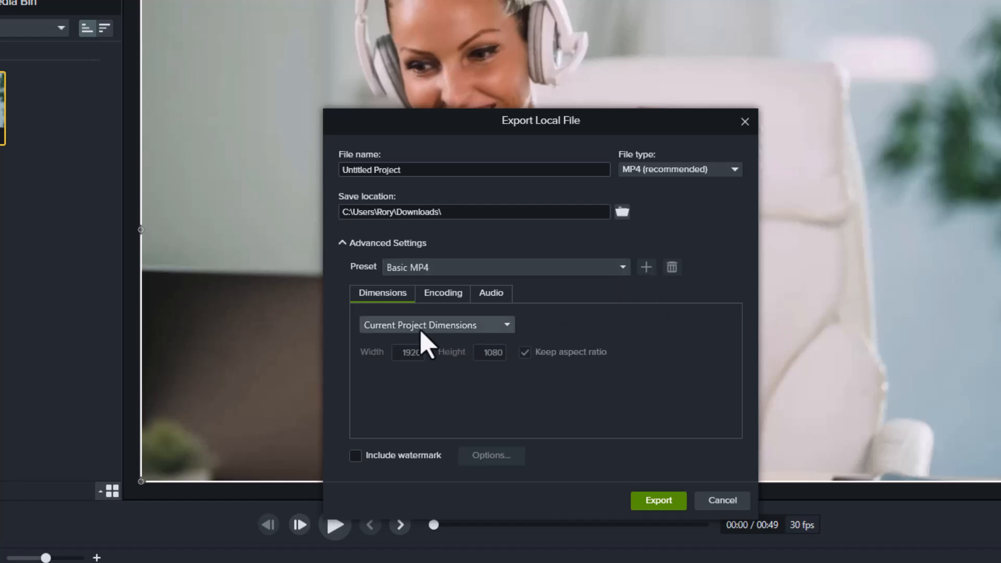
{"action": "left_click", "coordinate": [454, 325]}
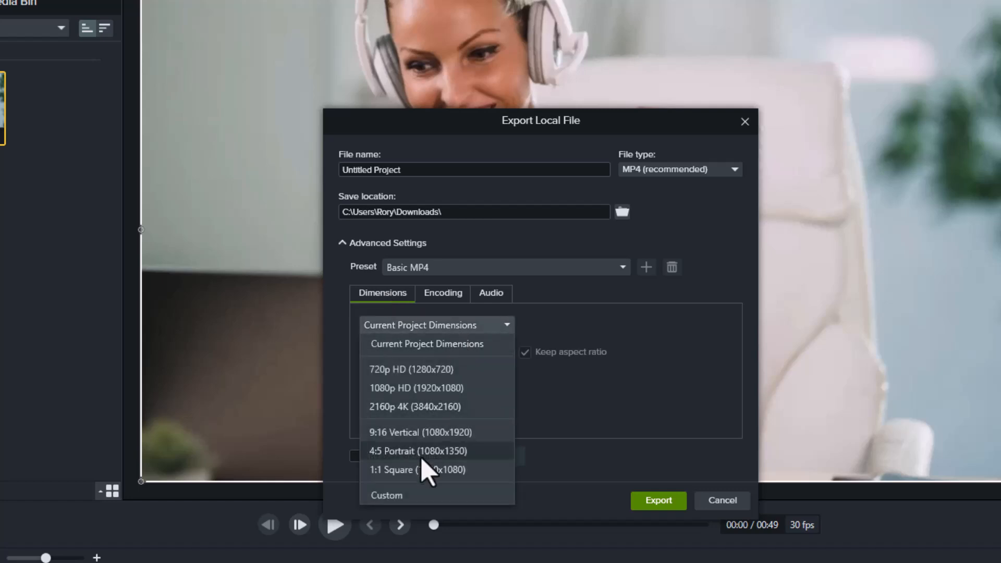
{"action": "left_click", "coordinate": [426, 474]}
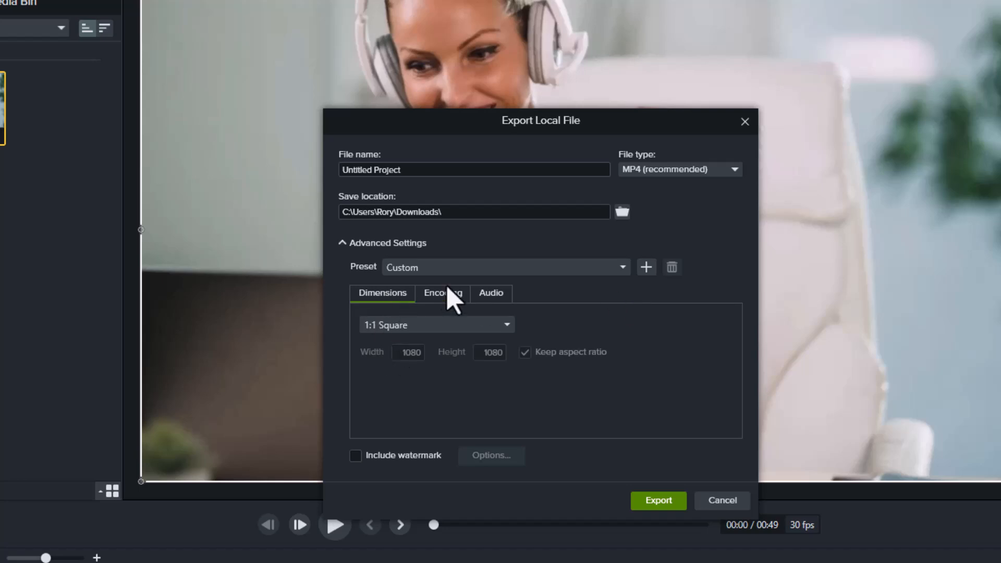
{"action": "left_click", "coordinate": [647, 269]}
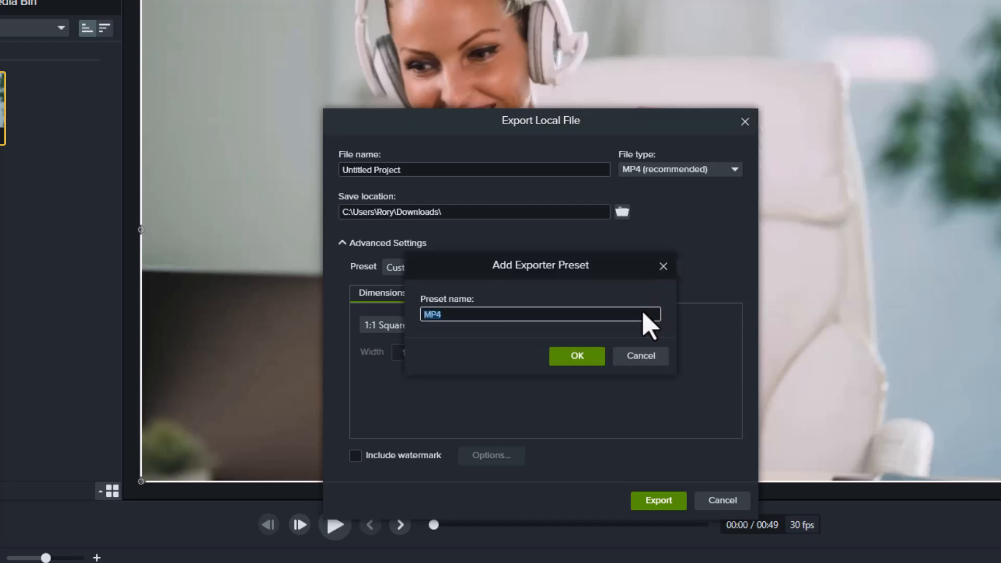
{"action": "left_click", "coordinate": [642, 360]}
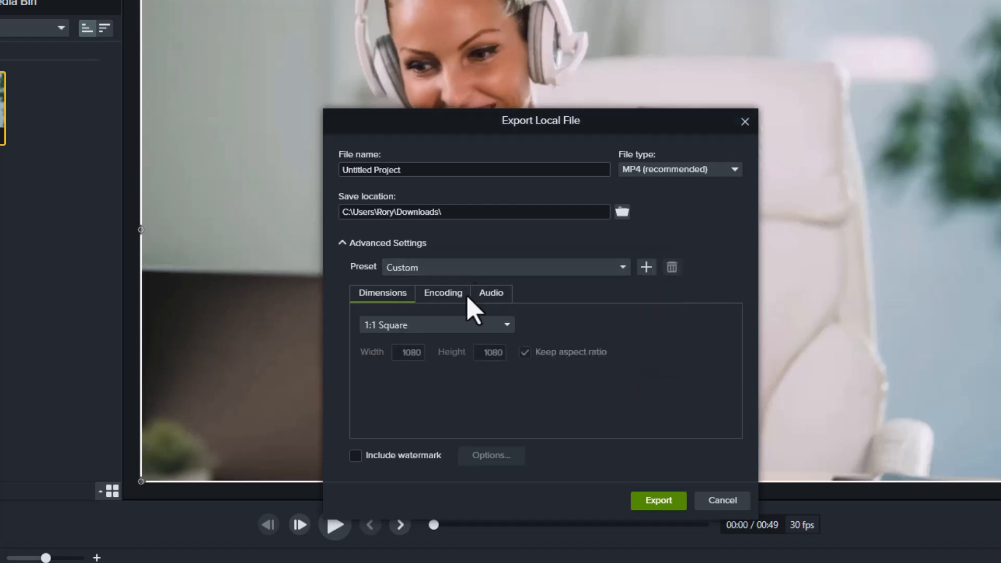
{"action": "left_click", "coordinate": [647, 268]}
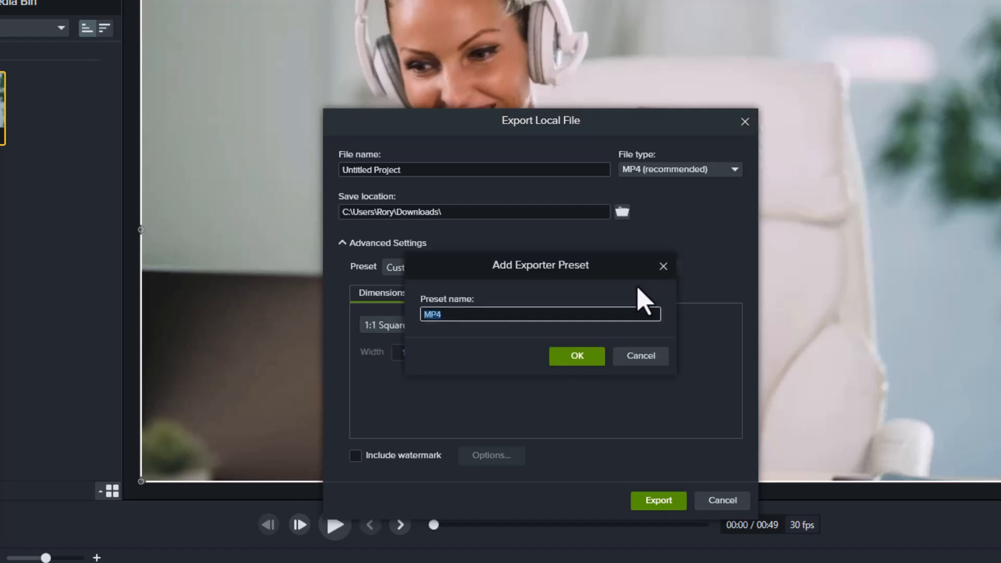
{"action": "left_click", "coordinate": [482, 314]}
{"action": "left_click", "coordinate": [577, 356]}
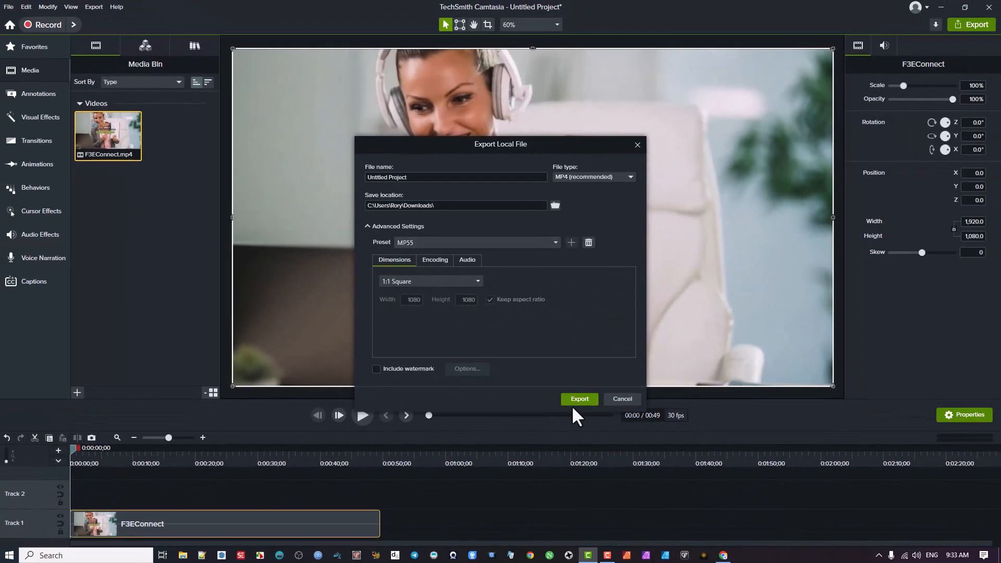
{"action": "left_click", "coordinate": [630, 397]}
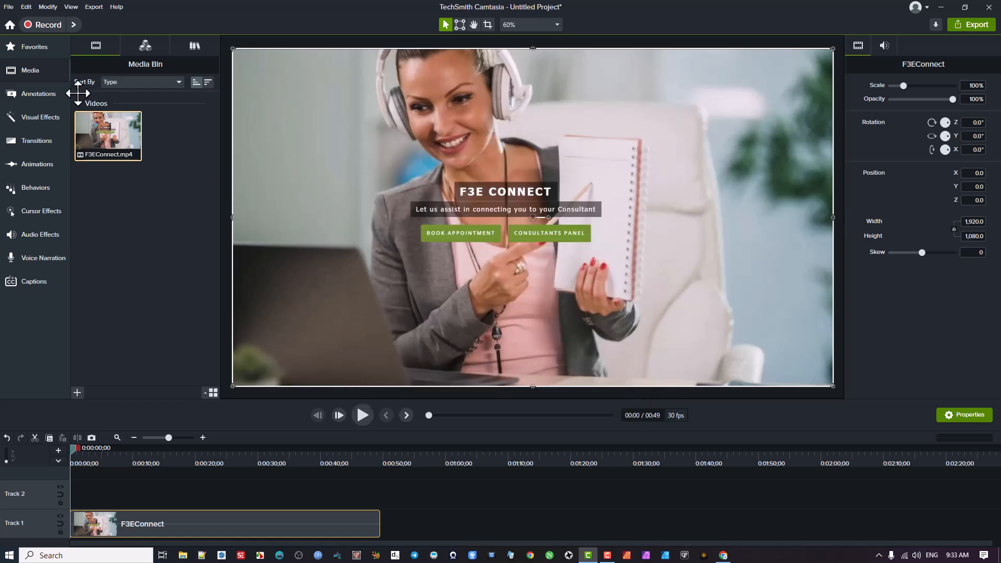
{"action": "left_click", "coordinate": [9, 7]}
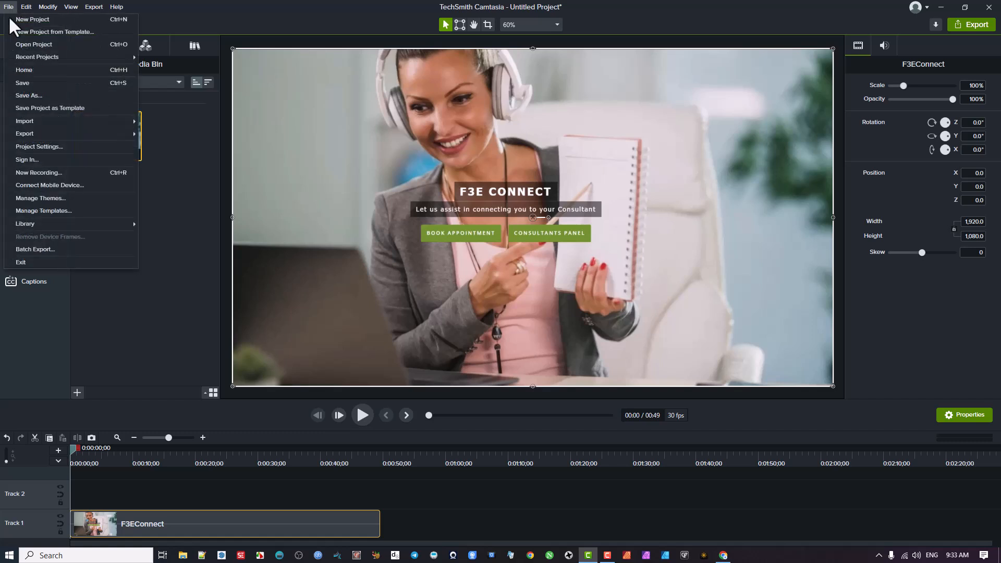
{"action": "left_click", "coordinate": [976, 26]}
{"action": "left_click", "coordinate": [944, 42]}
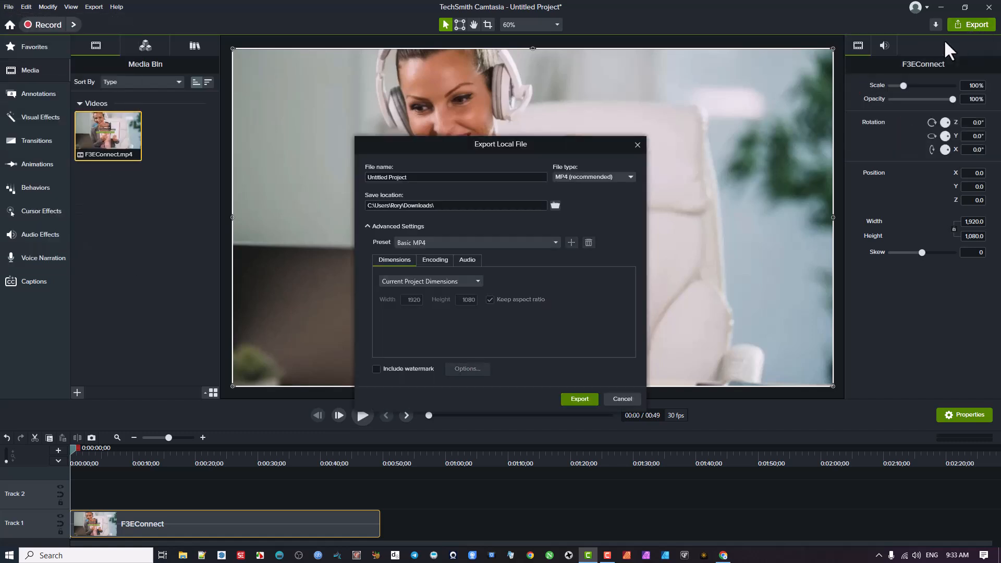
{"action": "left_click", "coordinate": [637, 144]}
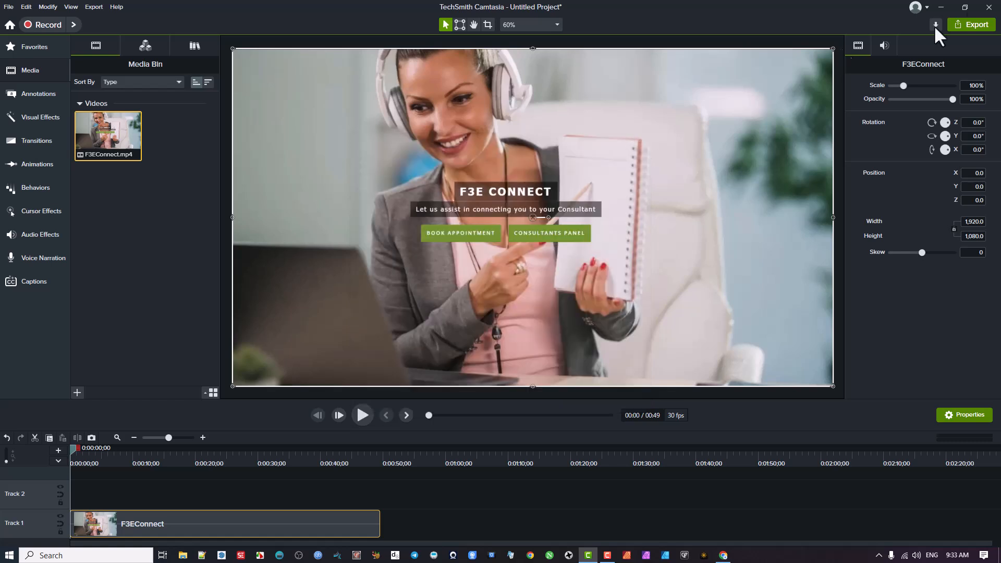
Open the Batch Exporter and add the CW Edit.tscproj project from the Documents > Camtasia folder.
{"action": "left_click", "coordinate": [981, 24]}
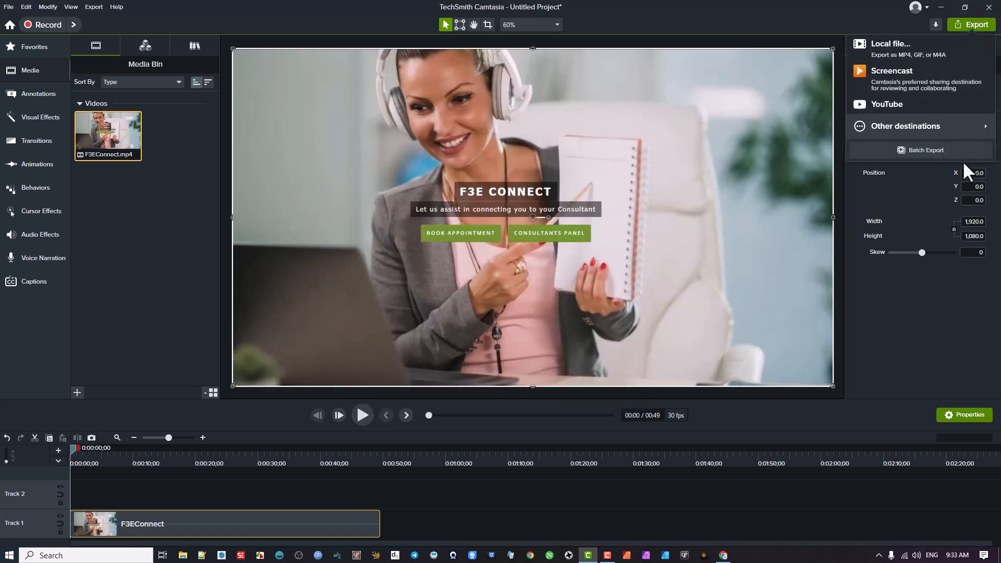
{"action": "left_click", "coordinate": [916, 148]}
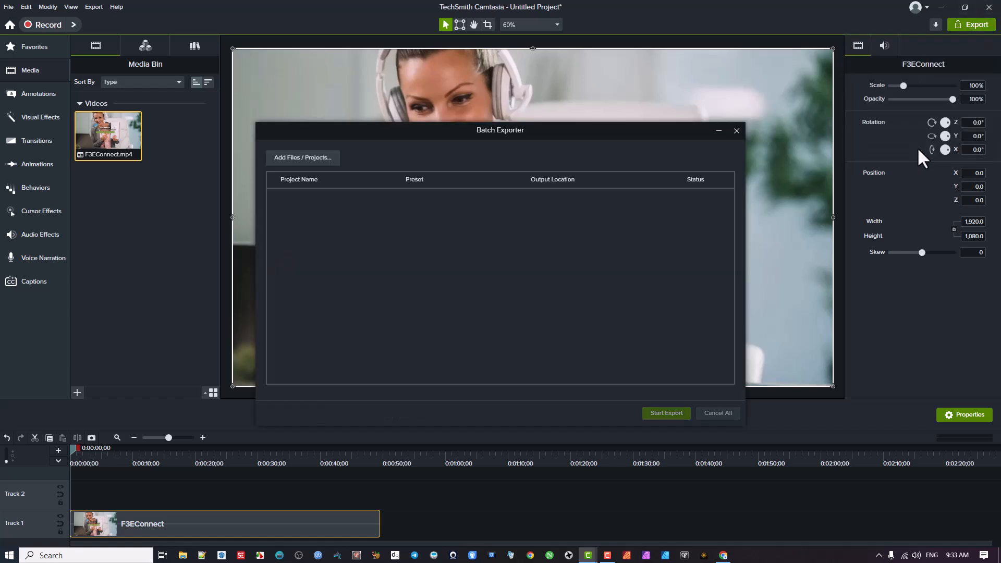
{"action": "left_click", "coordinate": [305, 153]}
{"action": "left_click", "coordinate": [417, 141]}
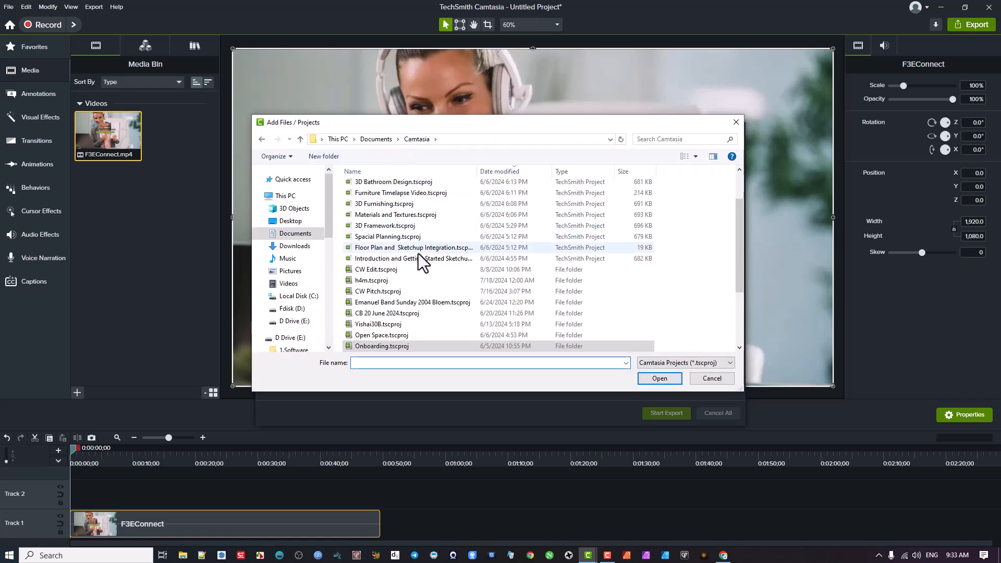
{"action": "double_click", "coordinate": [380, 273]}
{"action": "double_click", "coordinate": [388, 187]}
Set the batch export preset of the CW Edit project to MP55.
{"action": "left_click", "coordinate": [453, 196]}
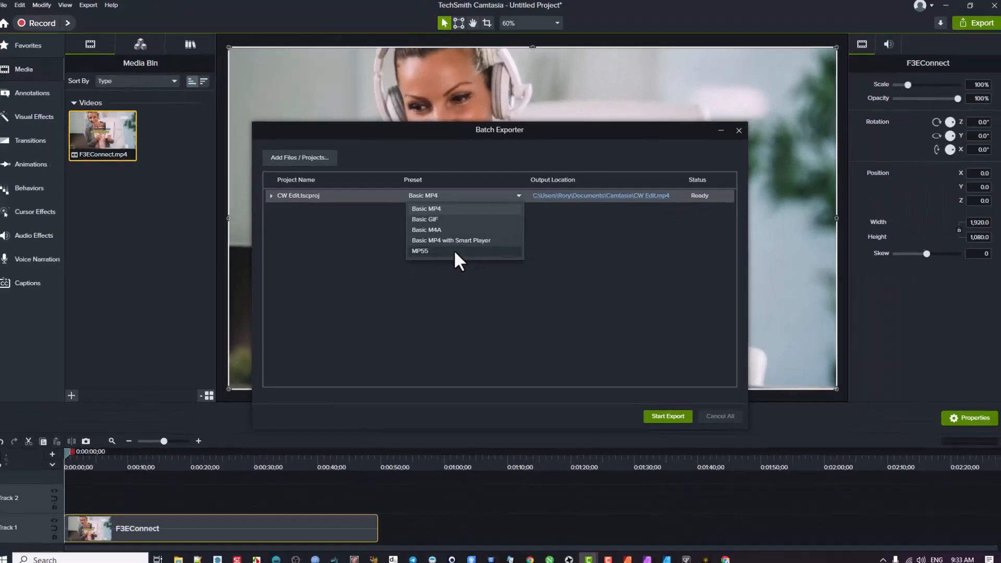
{"action": "left_click", "coordinate": [394, 309]}
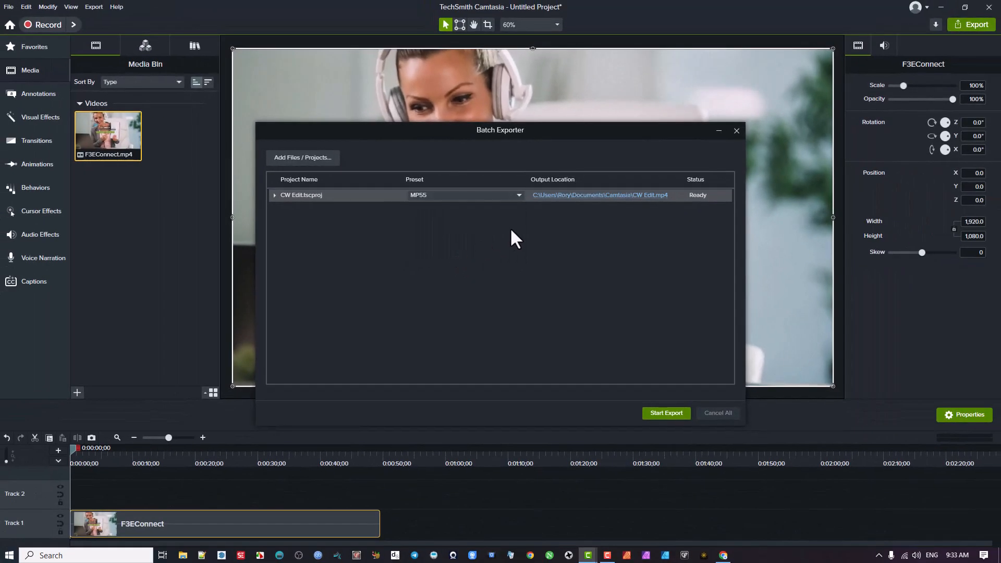
{"action": "left_click", "coordinate": [482, 195]}
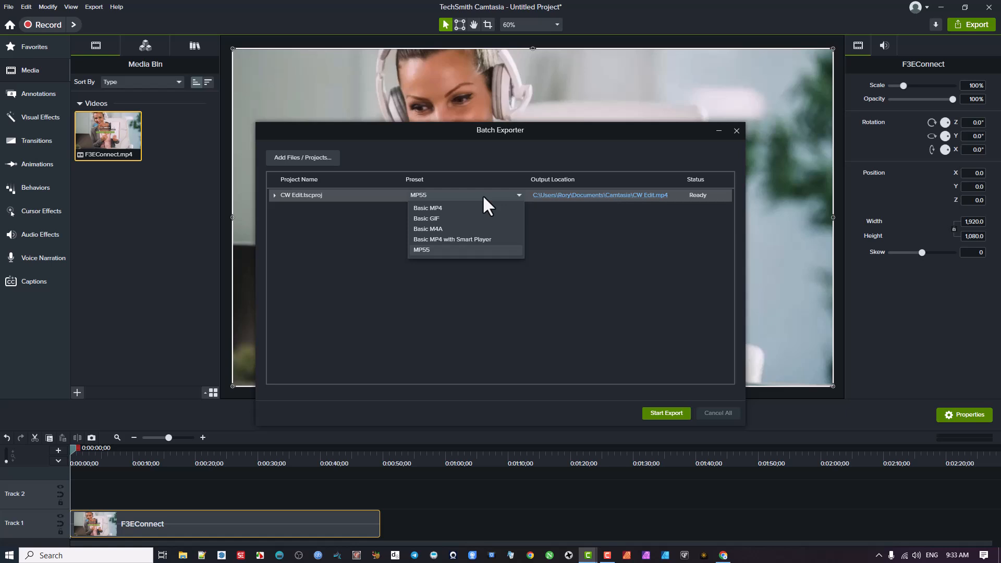
{"action": "left_click", "coordinate": [327, 214]}
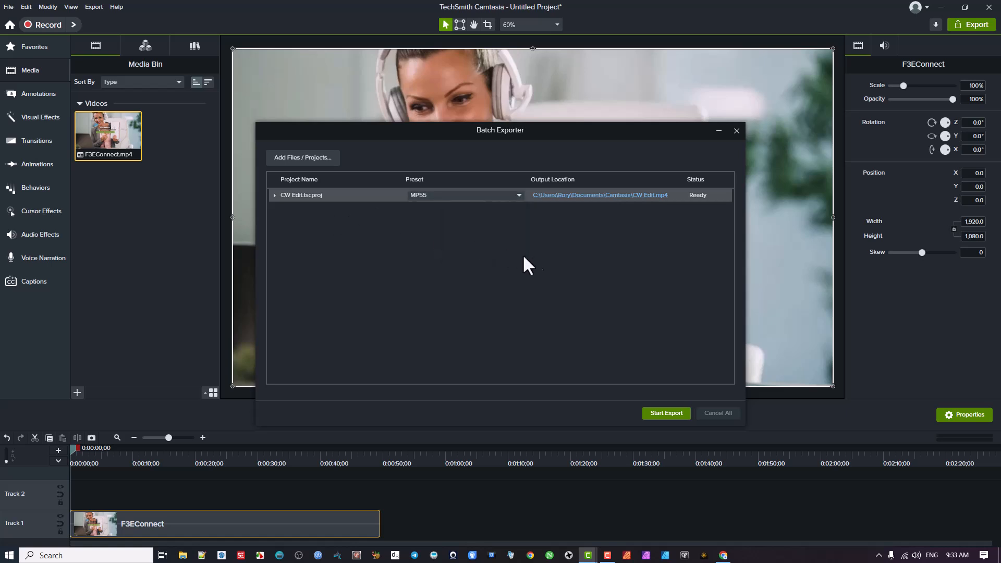